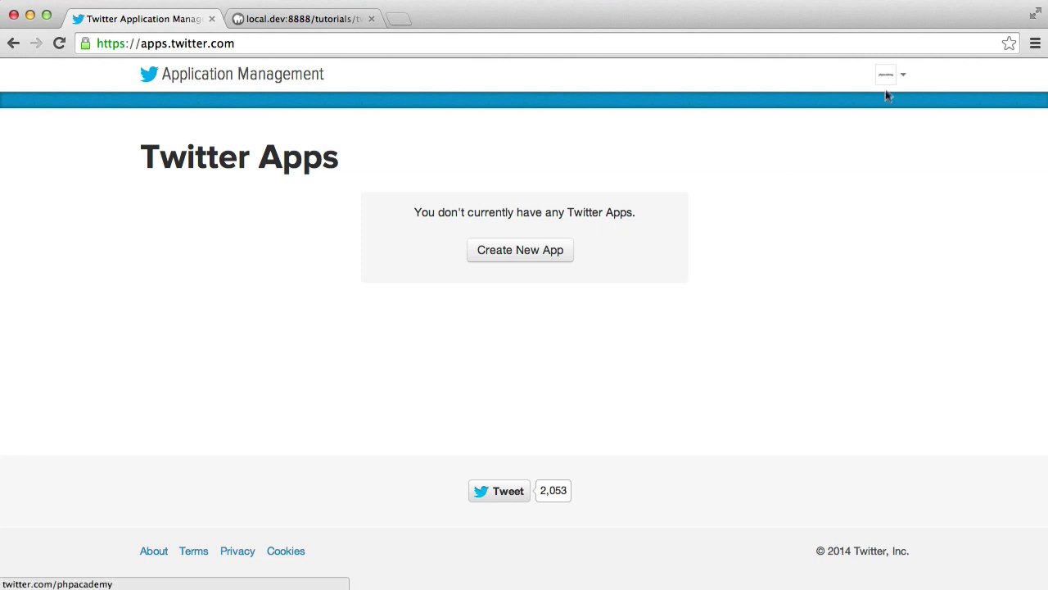
- Start creating a new Twitter app and name it phpacademy
click(530, 256)
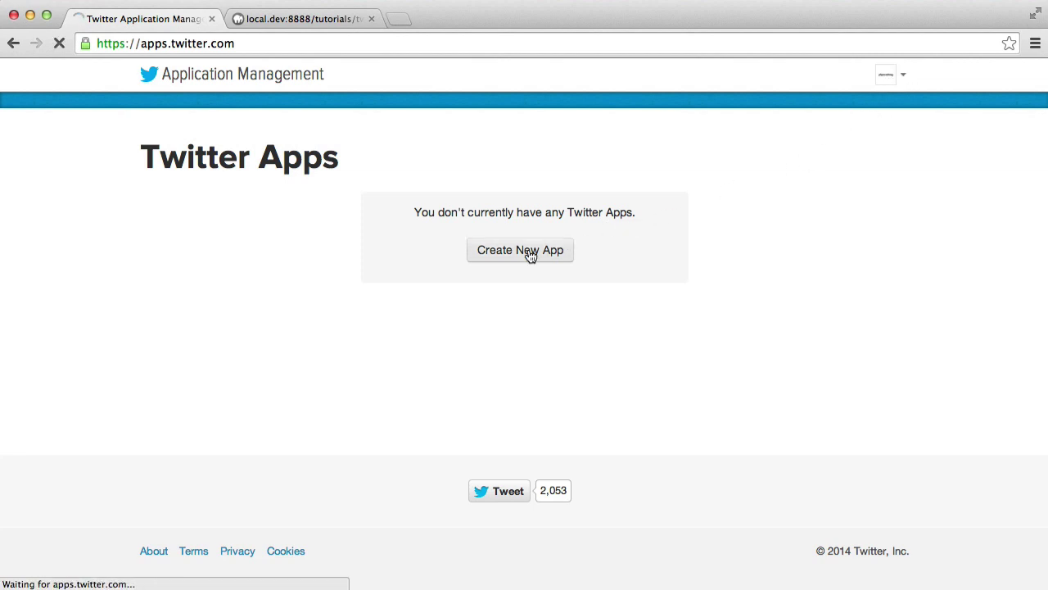
click(256, 284)
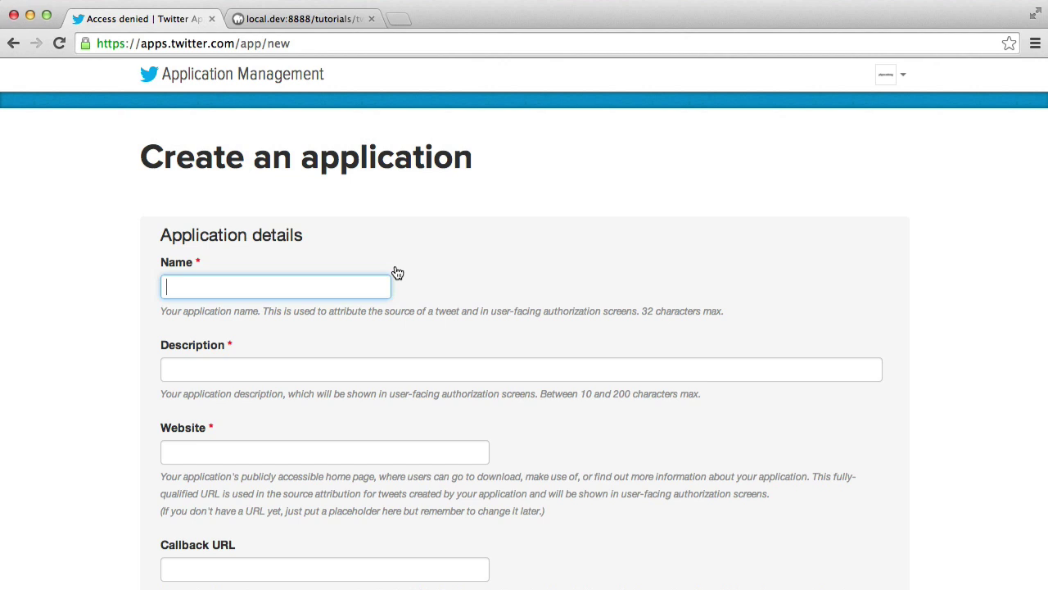
scroll(488, 270, down, 1)
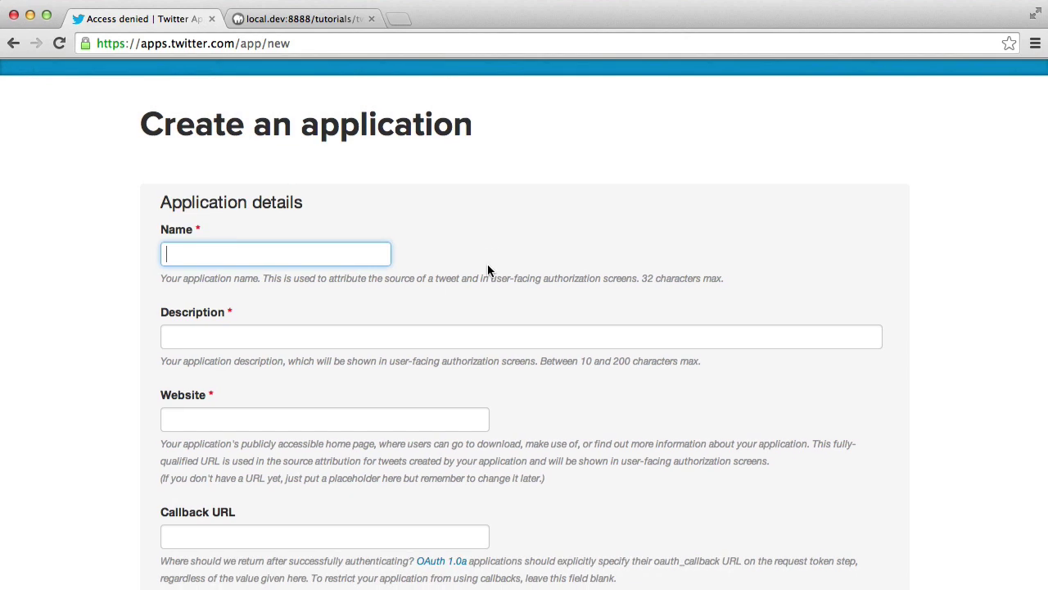
text(php)
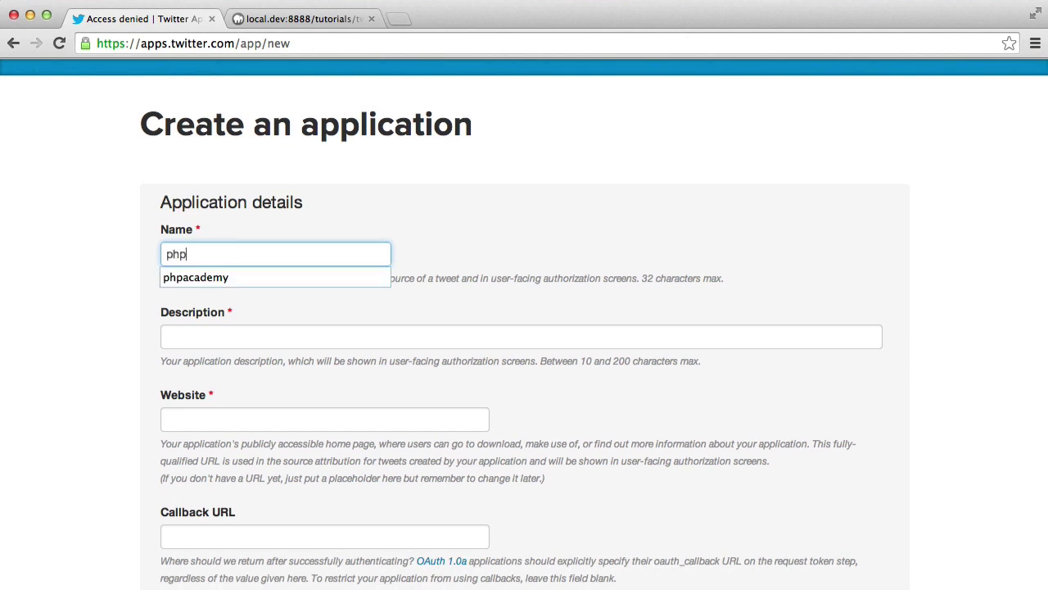
key(Down)
key(Return)
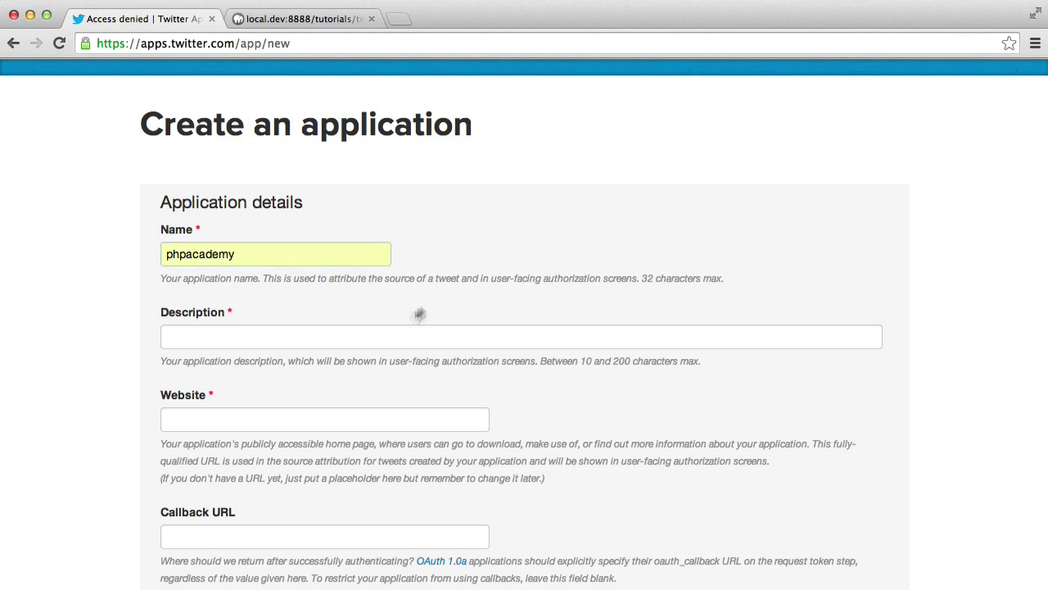
- Enter "We teach stuff" as the application's description
click(461, 318)
scroll(469, 318, down, 1)
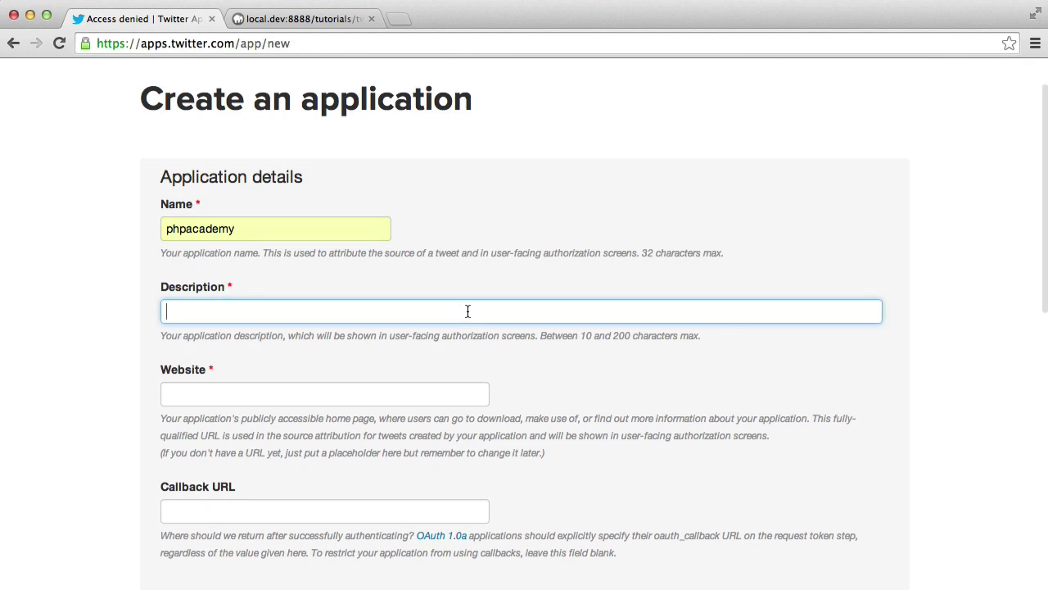
text(We teach stuff)
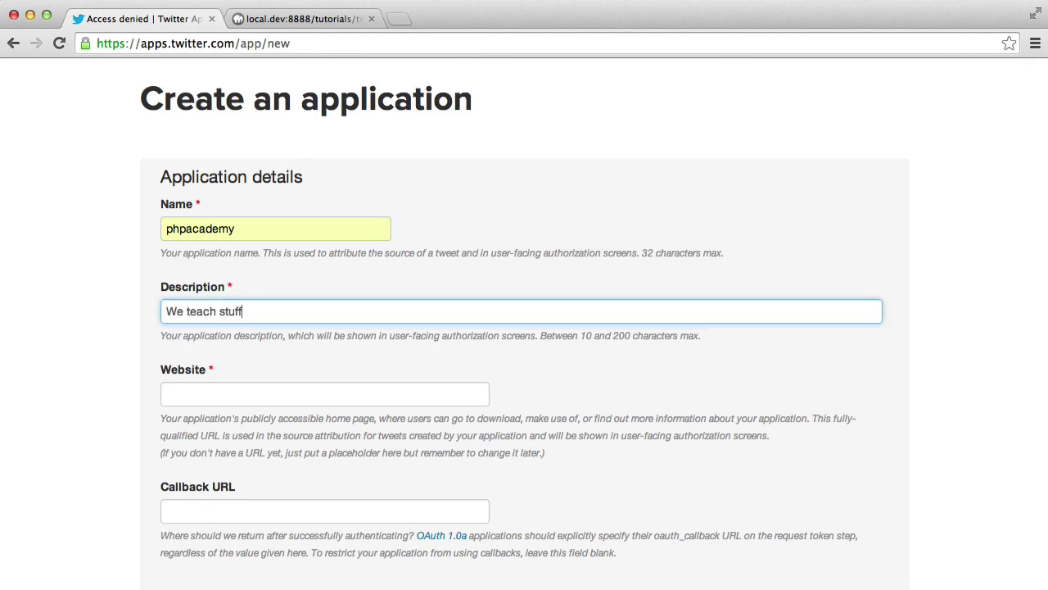
scroll(484, 301, down, 1)
scroll(484, 300, down, 2)
click(188, 279)
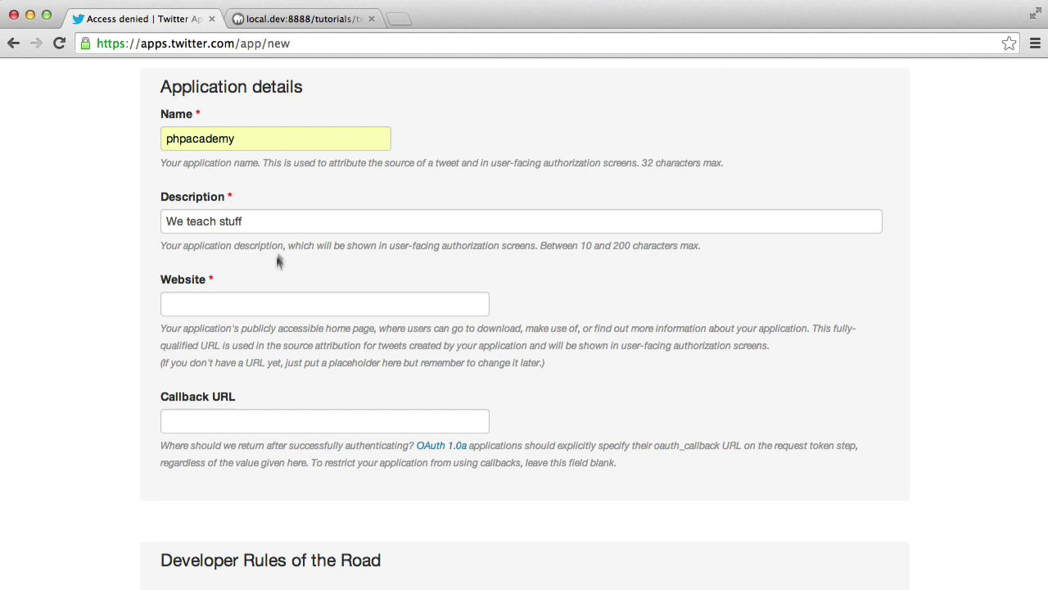
click(290, 222)
key(Tab)
text(http:)
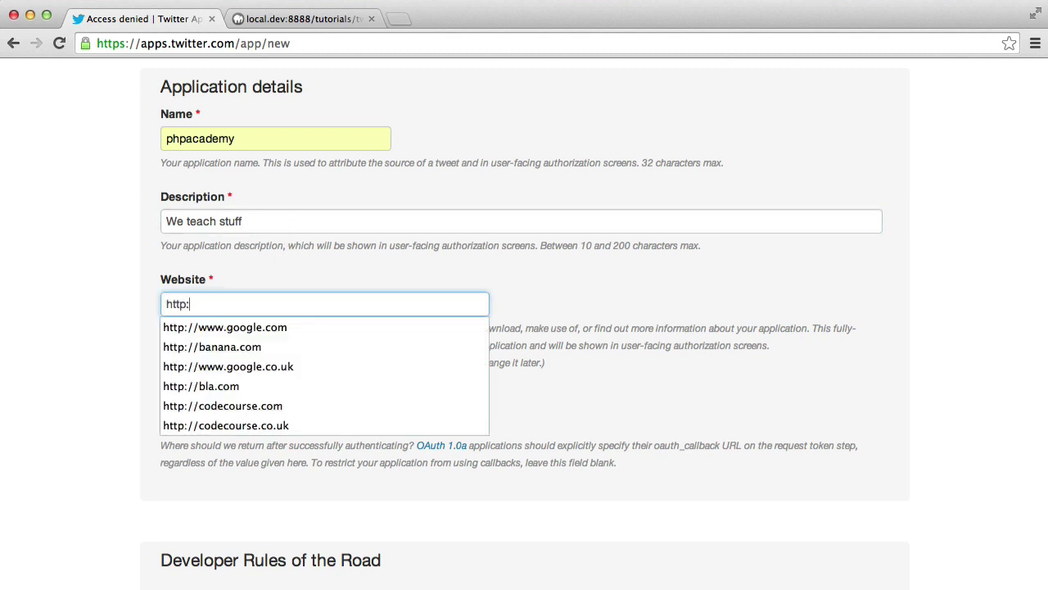
text(//www.phpacadm)
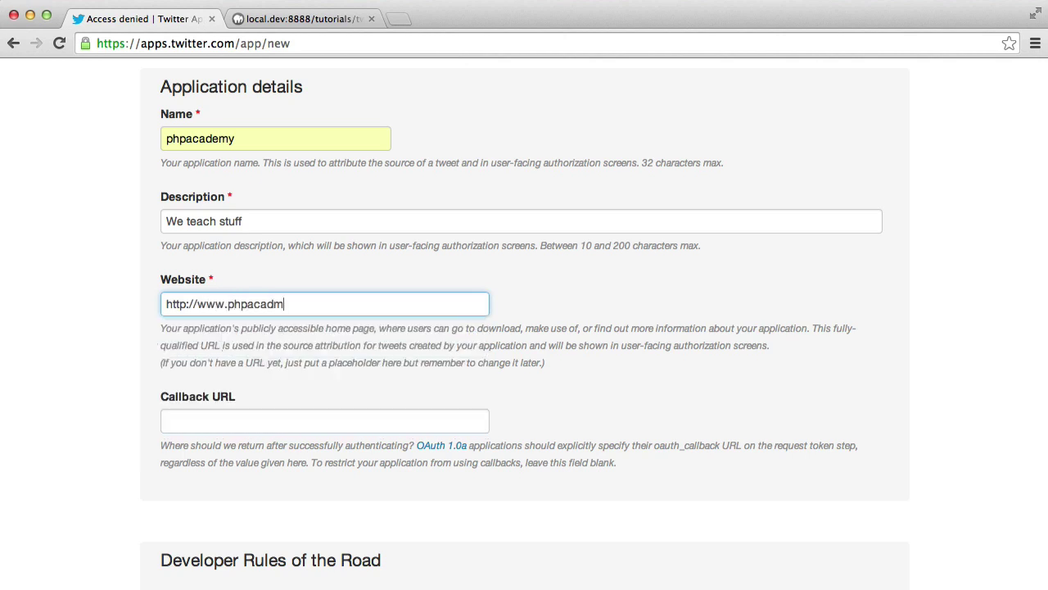
key(BackSpace)
text(rmy.org)
click(228, 434)
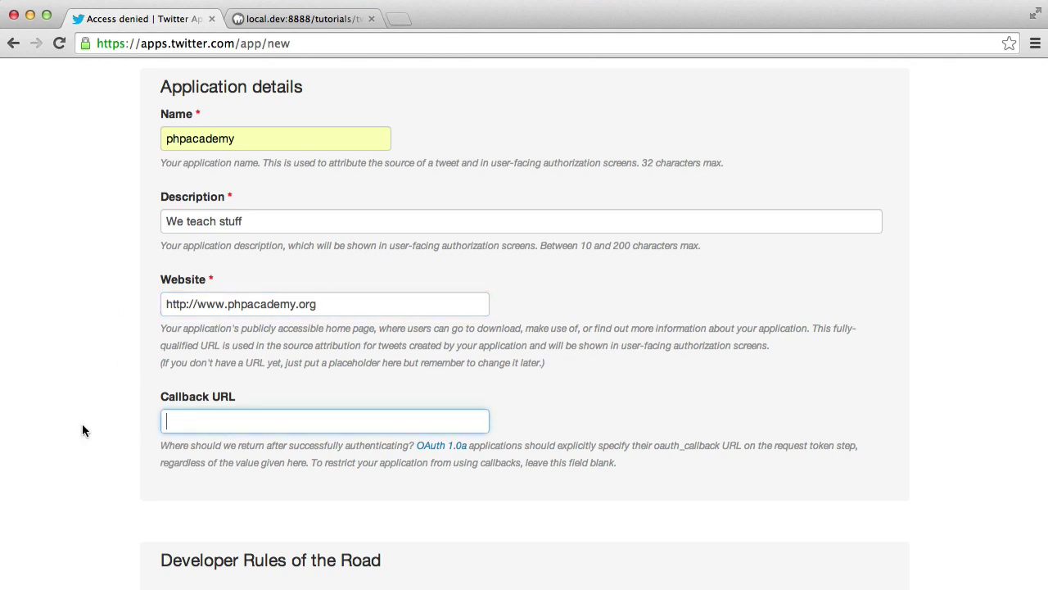
scroll(82, 420, down, 1)
click(211, 371)
scroll(100, 373, down, 1)
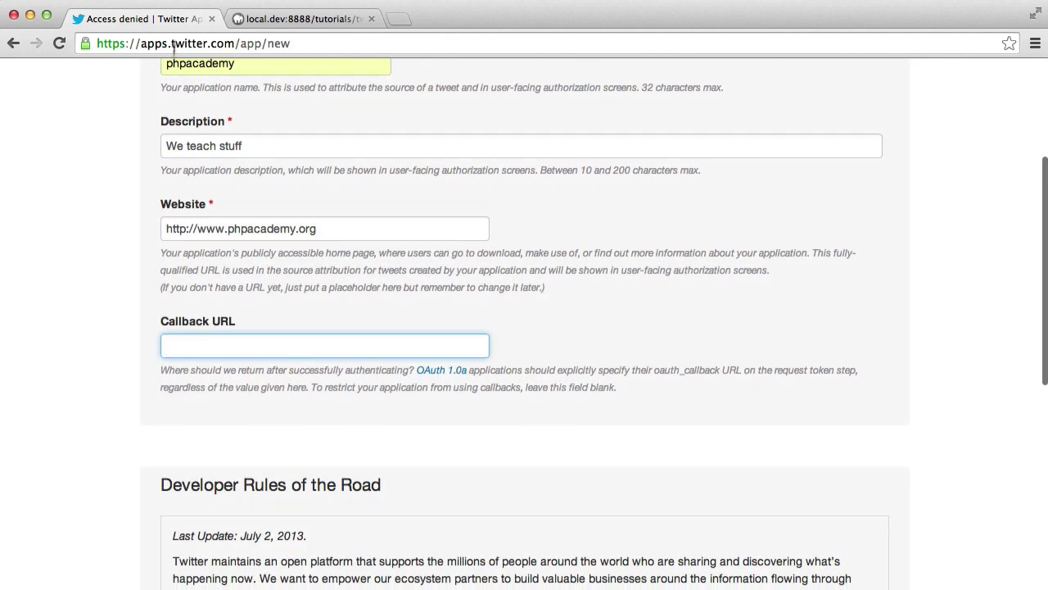
click(320, 20)
drag(320, 20, 128, 21)
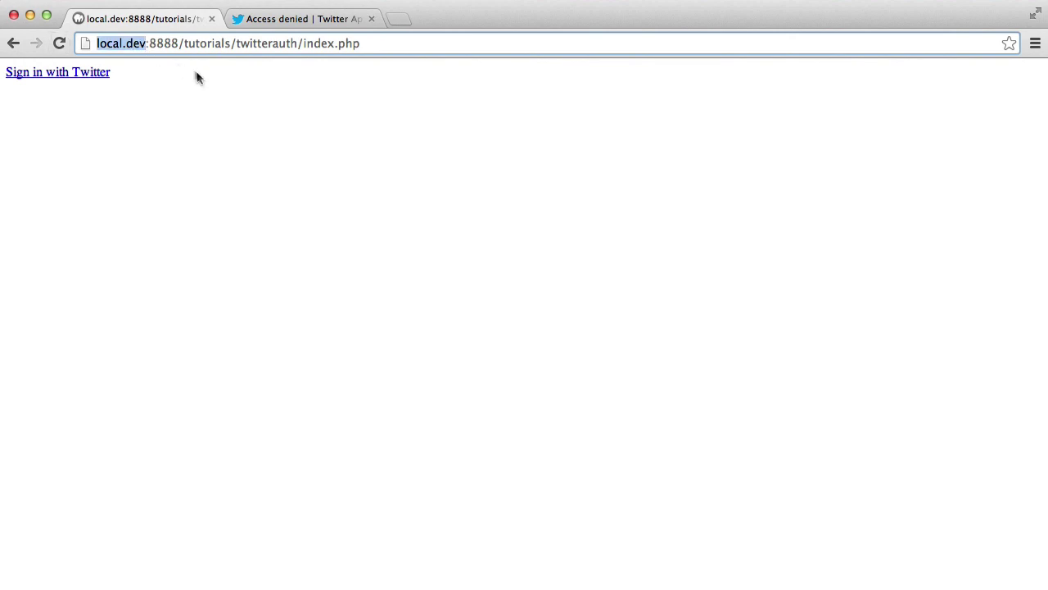
click(158, 43)
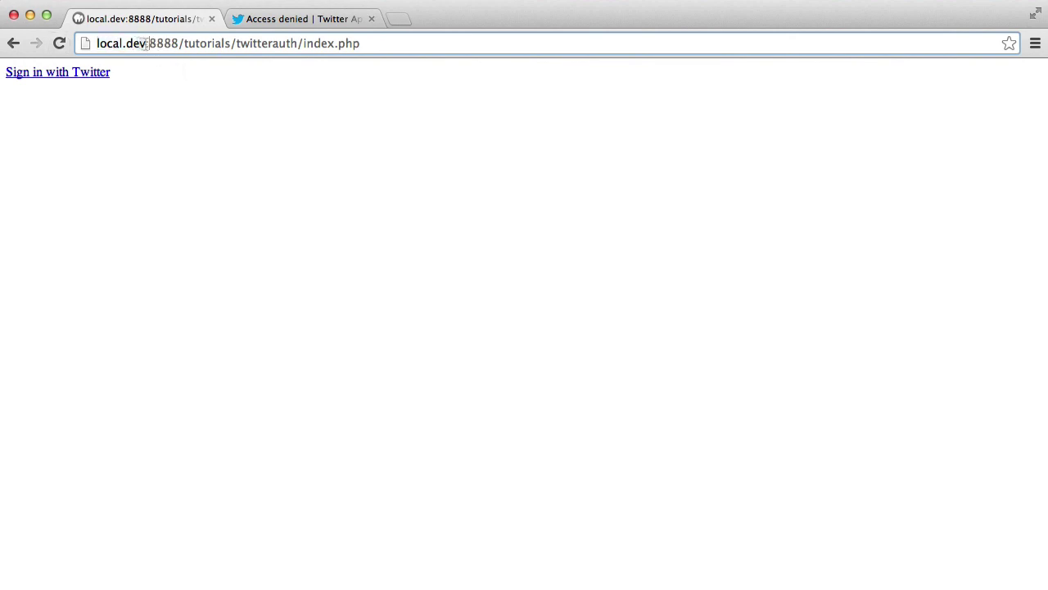
drag(147, 44, 50, 42)
click(314, 18)
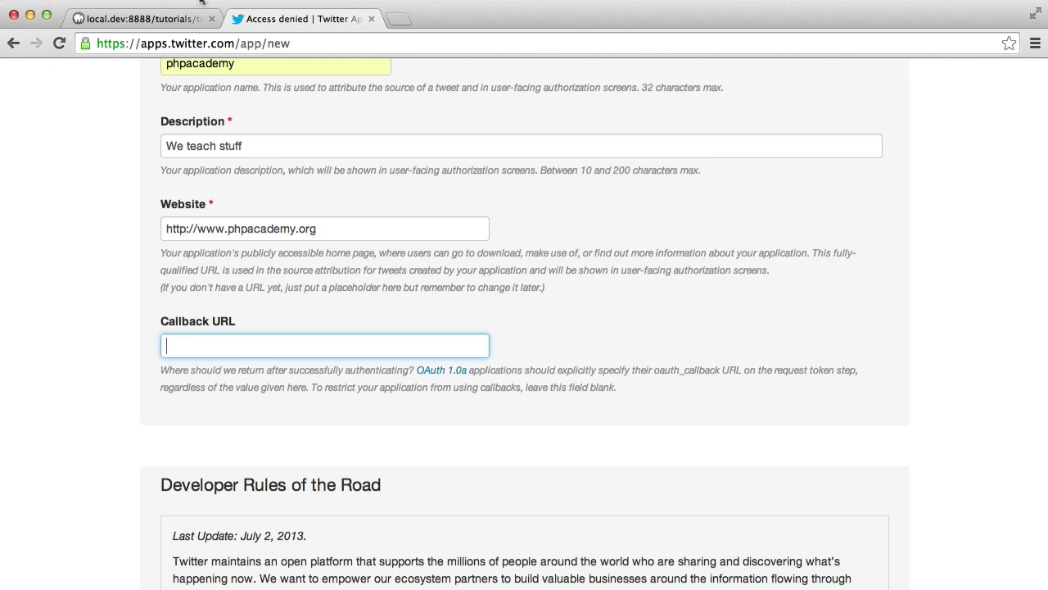
click(185, 18)
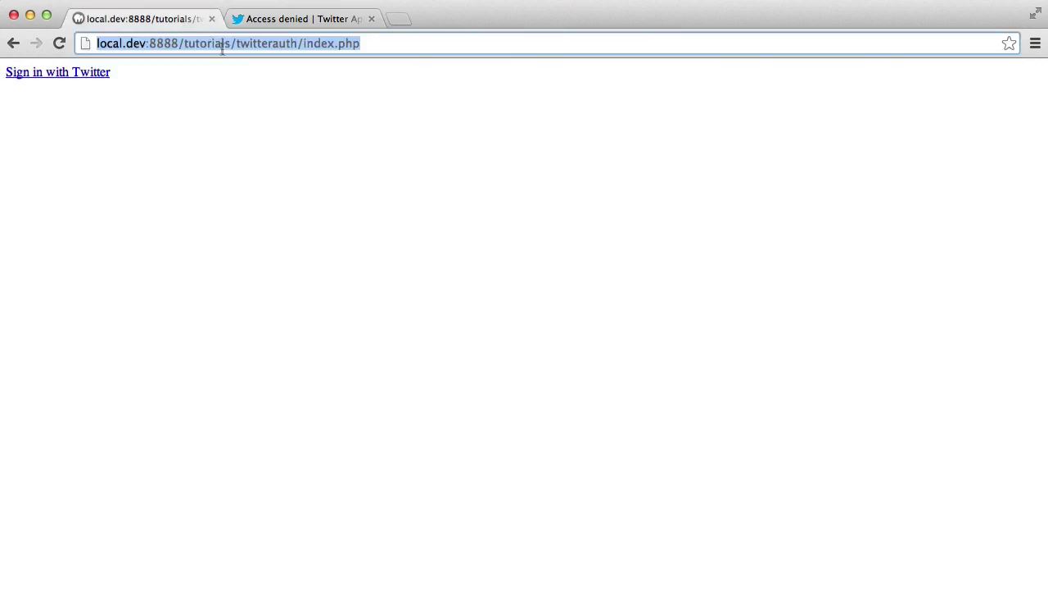
click(281, 20)
text(http://local.dev:8888/tutorials/twitterauth/index.php)
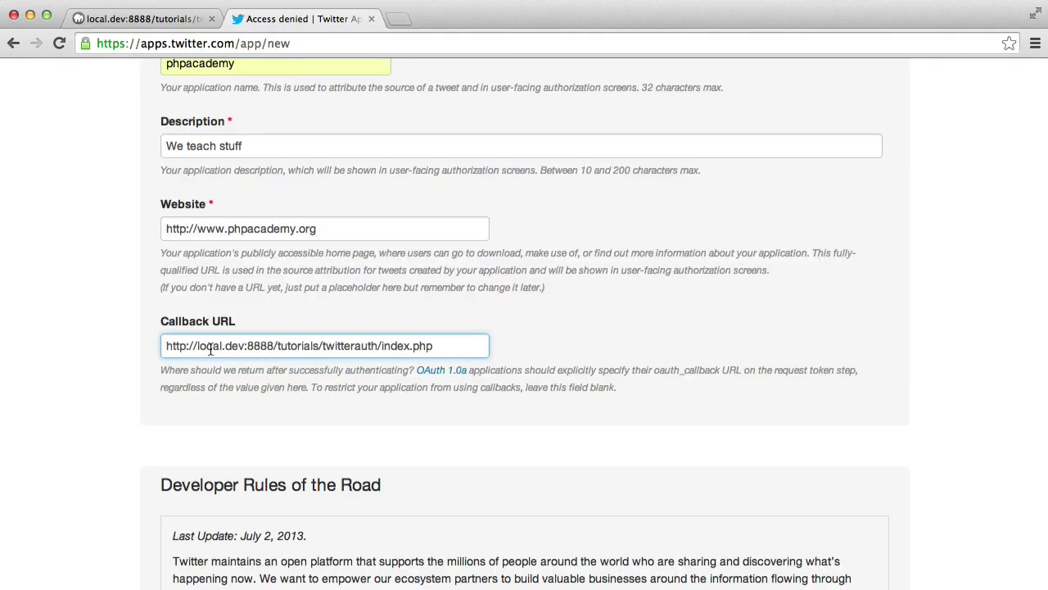
- Change the host in the callback URL to localhost, keeping the port and path
drag(247, 346, 216, 345)
key(BackSpace)
text(host:)
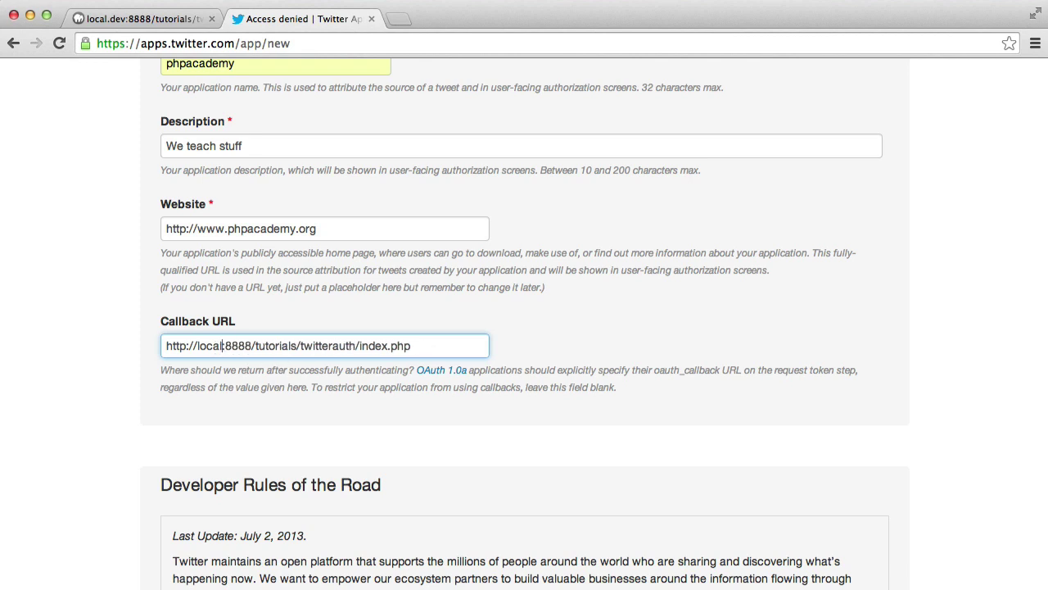
click(210, 358)
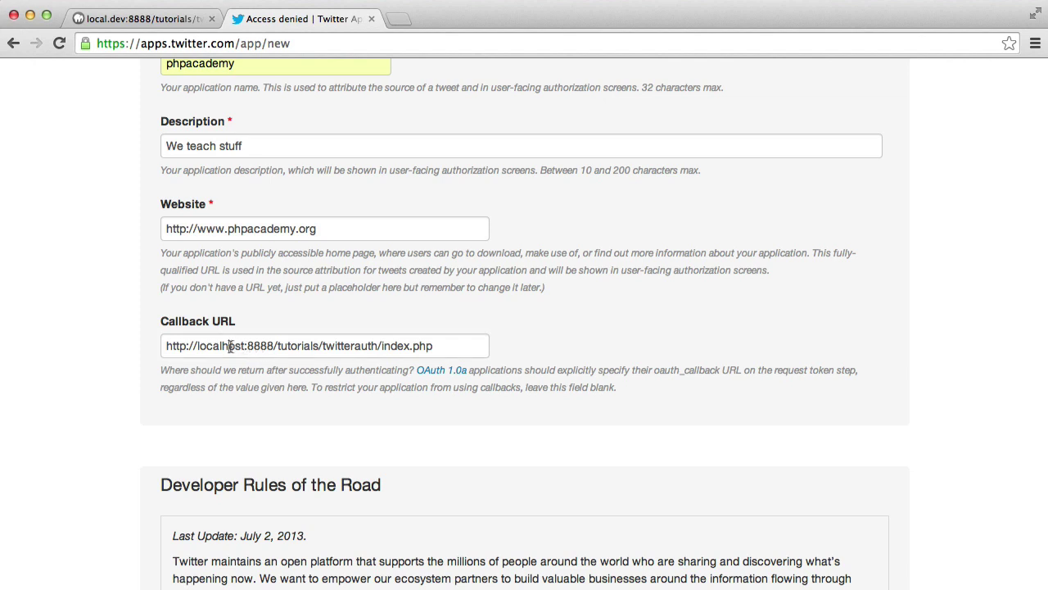
- Restore the callback URL's host to local.dev
click(241, 347)
key(BackSpace)
key(BackSpace)
key(BackSpace)
key(BackSpace)
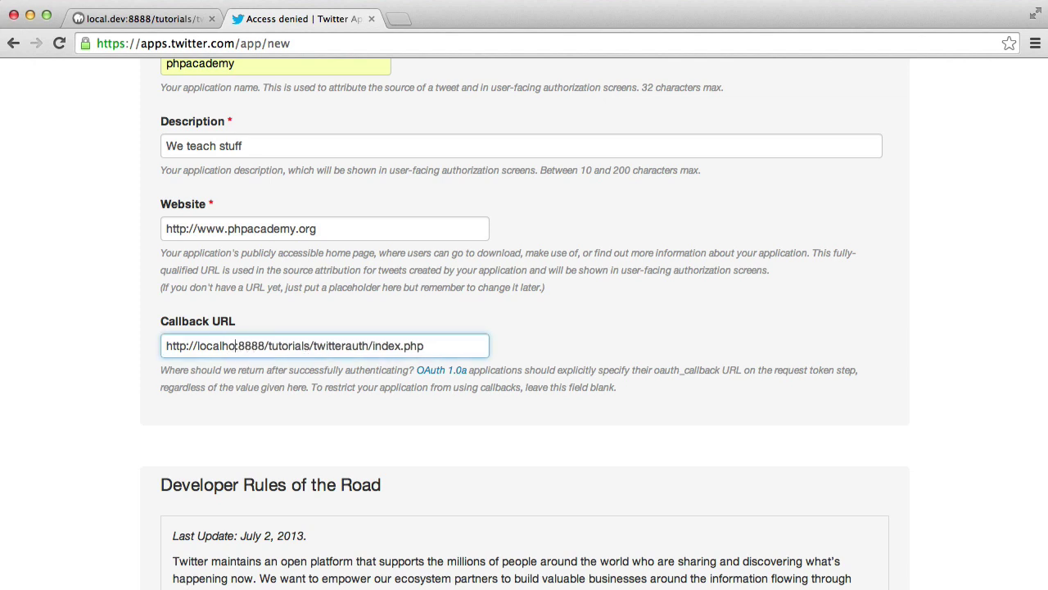
text(.dev)
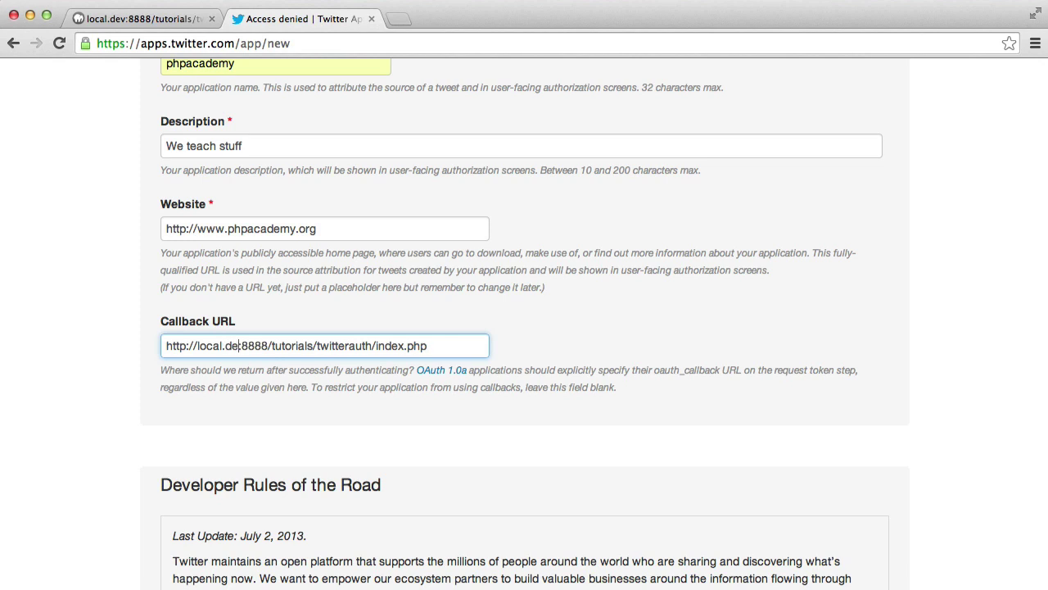
click(85, 345)
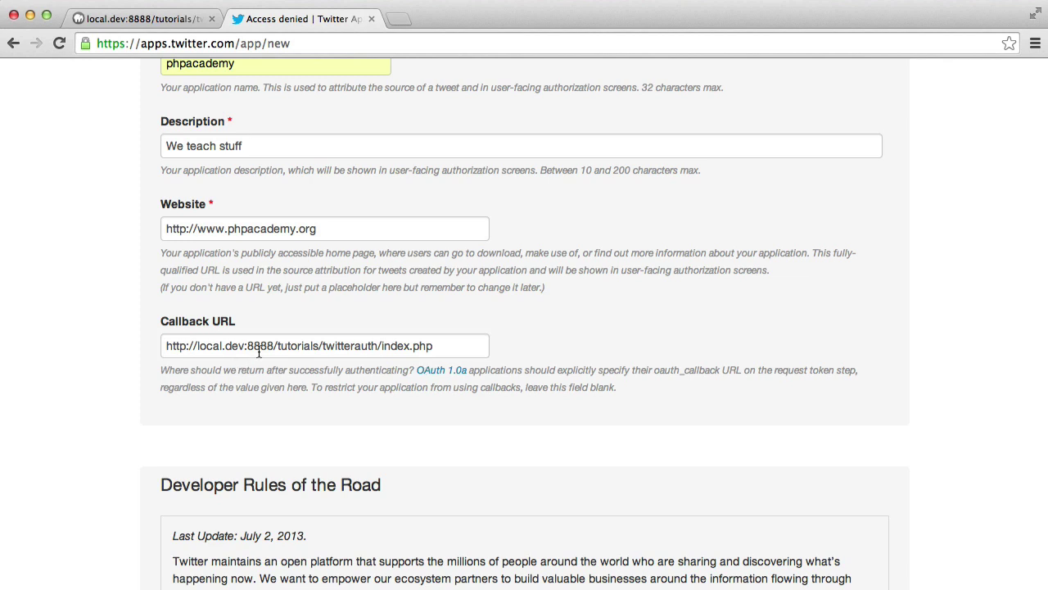
- Replace the file name at the end of the callback URL with callback.php
double_click(395, 345)
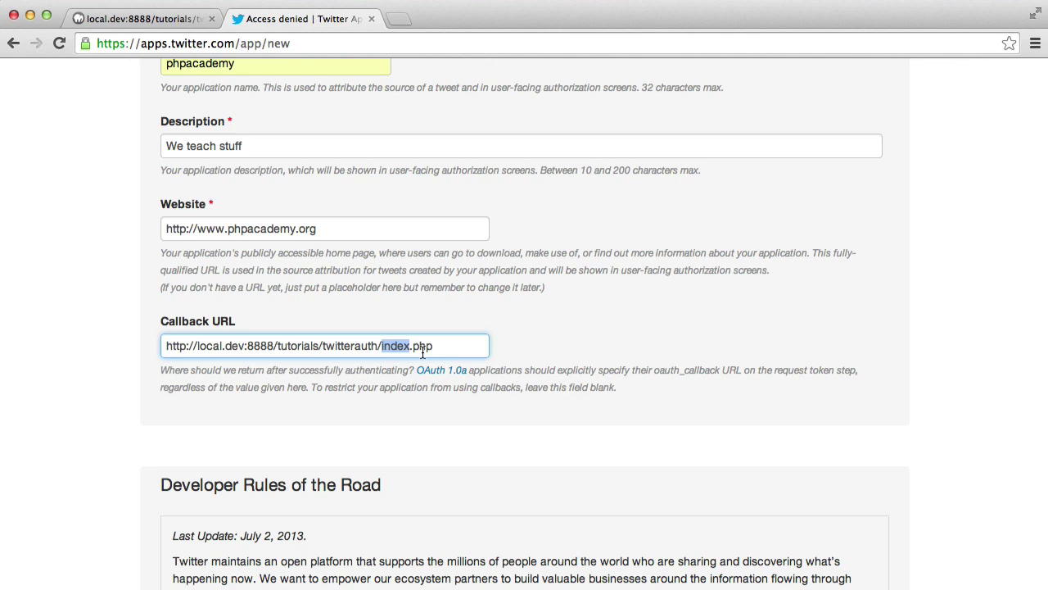
text(callback)
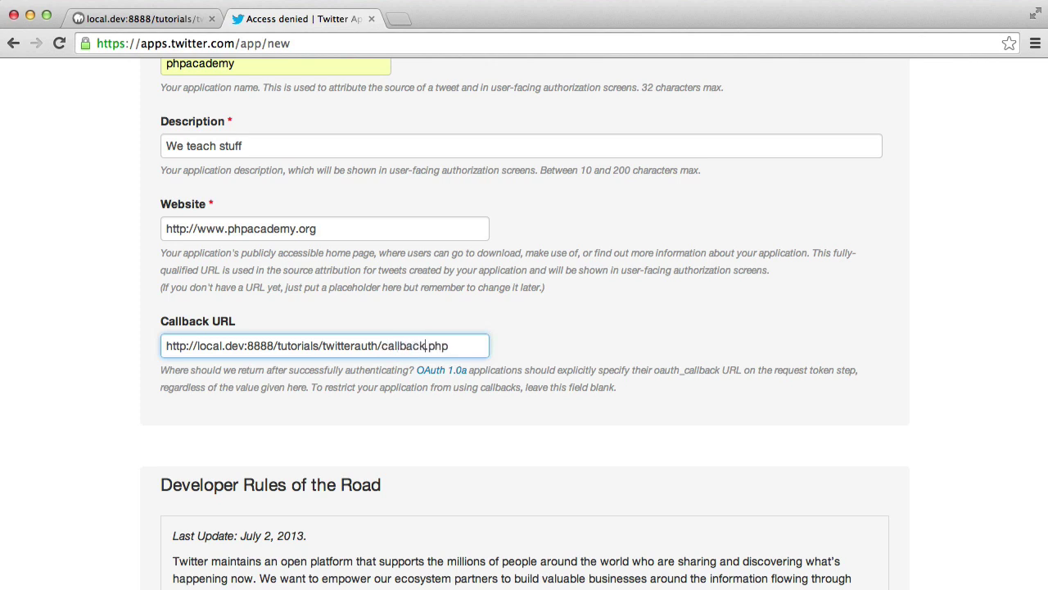
click(64, 363)
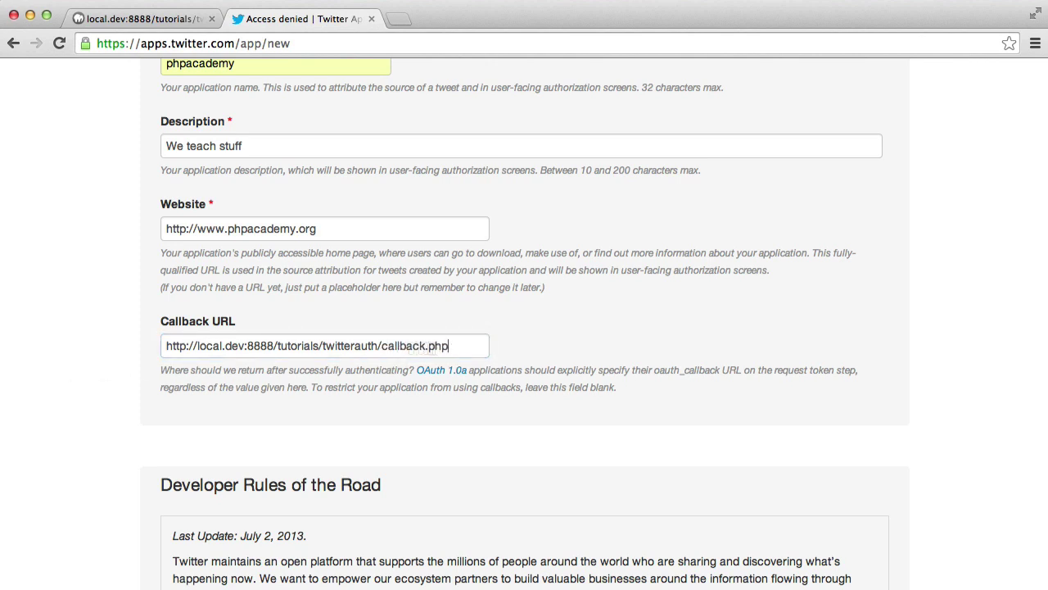
triple_click(413, 346)
click(97, 379)
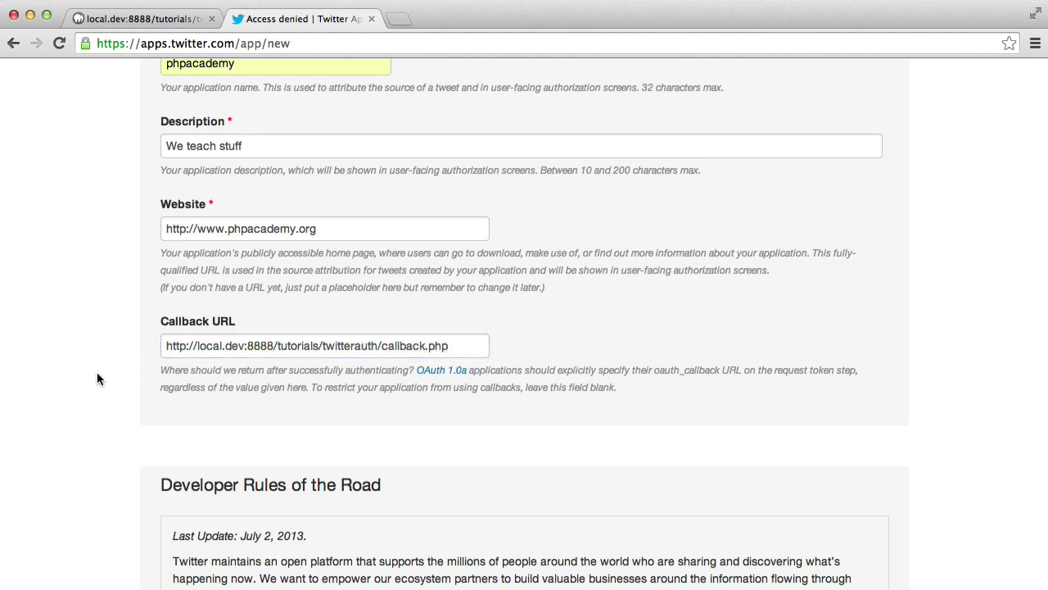
- Examine the local page's Twitter sign-in link and the host, folders and file name in the callback URL
click(141, 19)
click(391, 85)
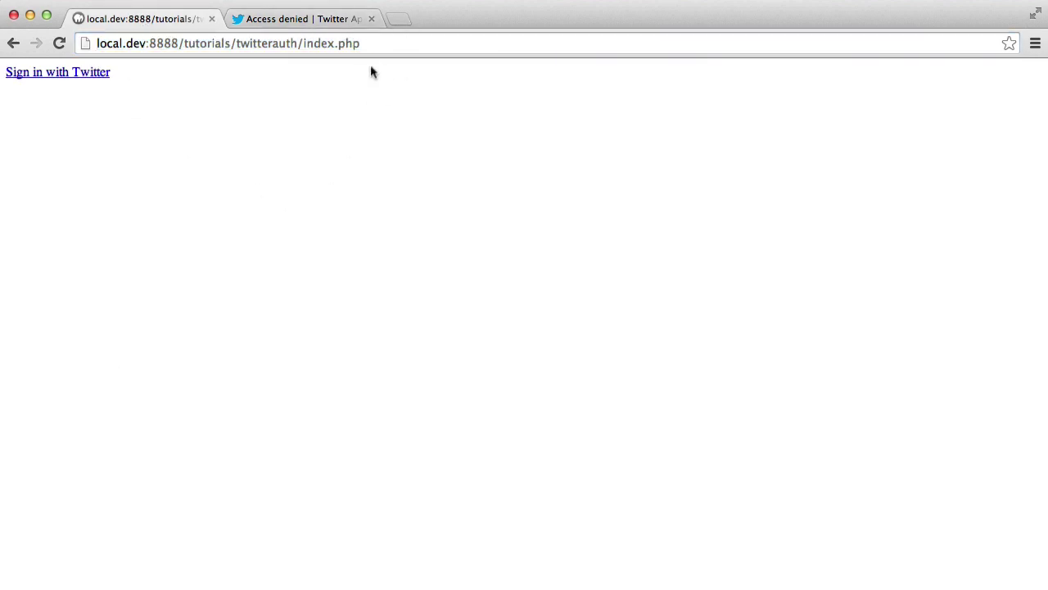
click(320, 19)
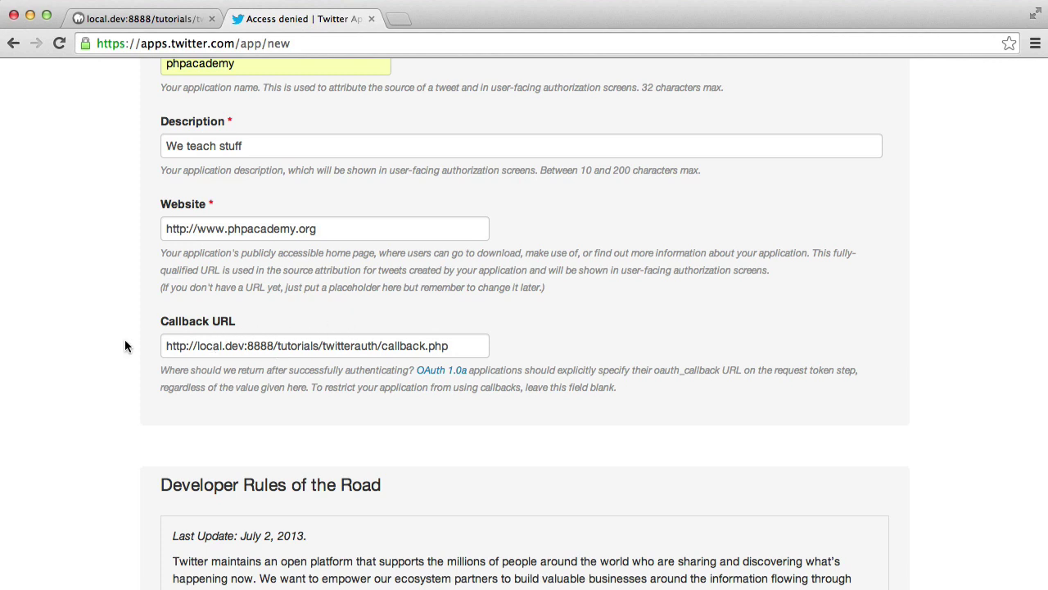
scroll(126, 351, down, 1)
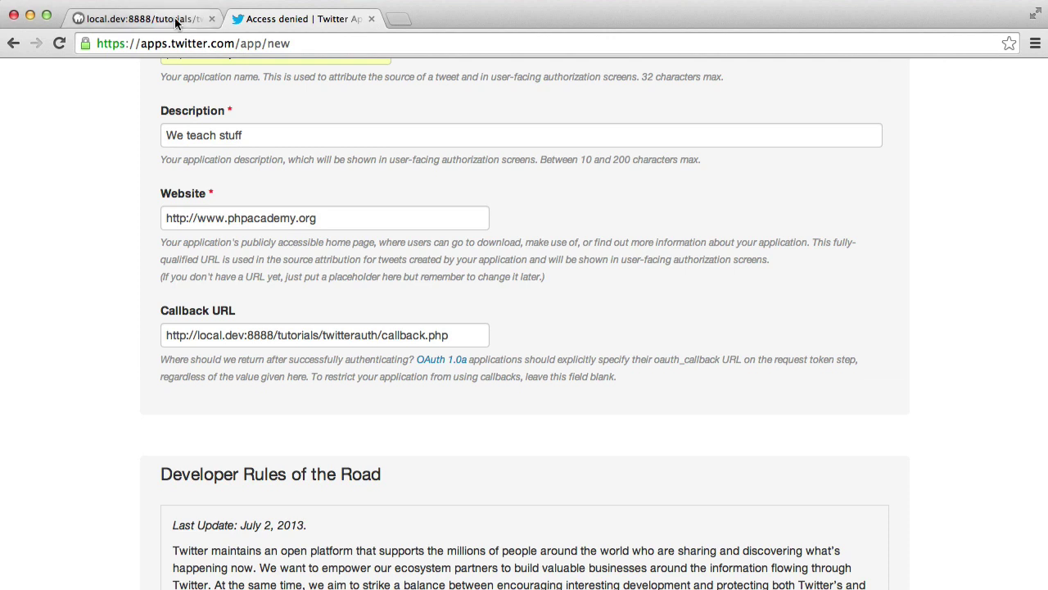
click(147, 18)
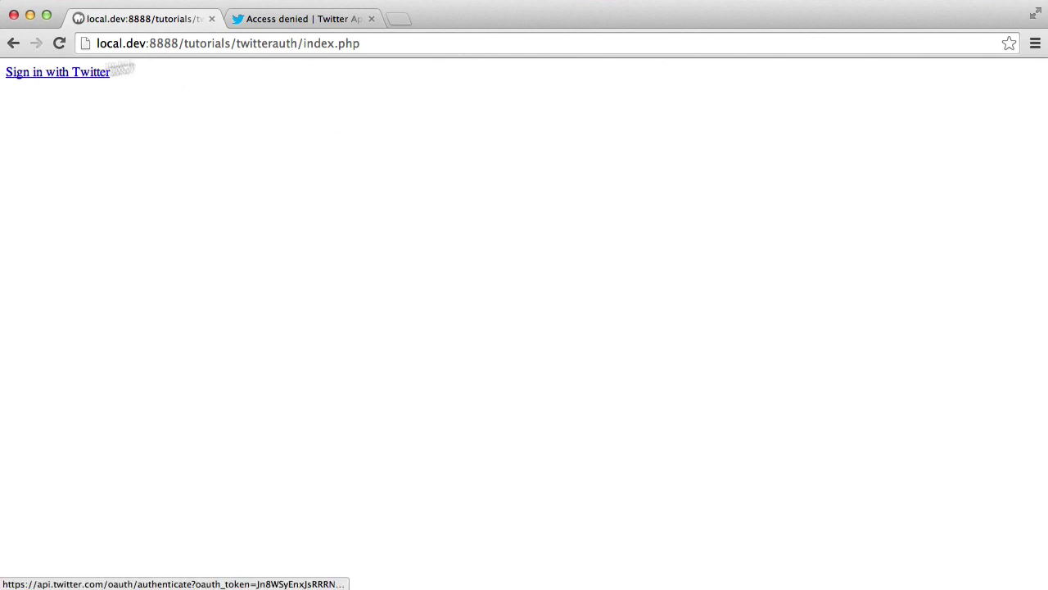
click(291, 20)
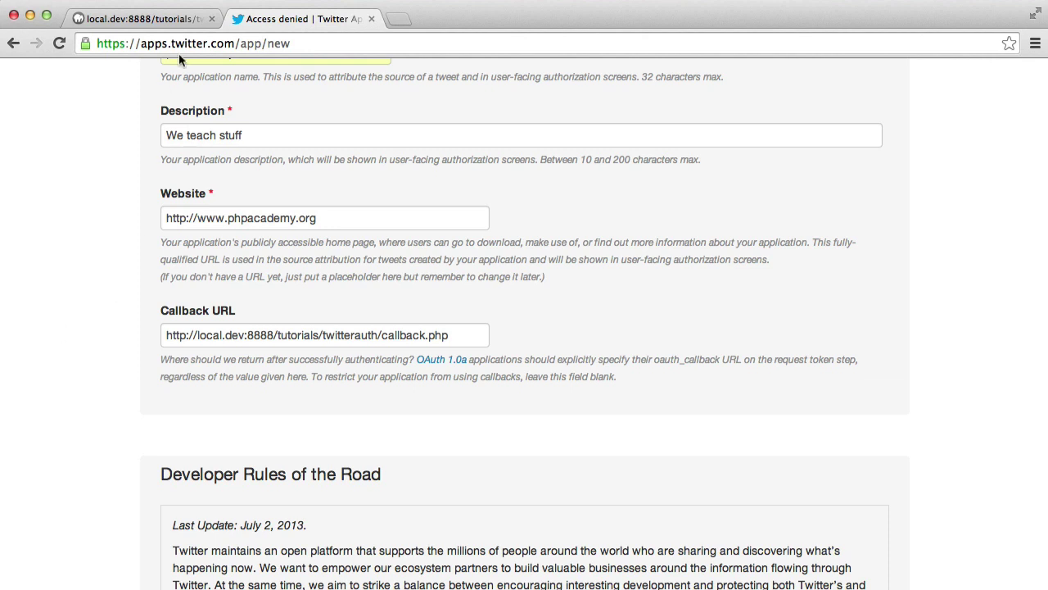
click(160, 18)
click(303, 18)
drag(194, 336, 262, 337)
double_click(295, 336)
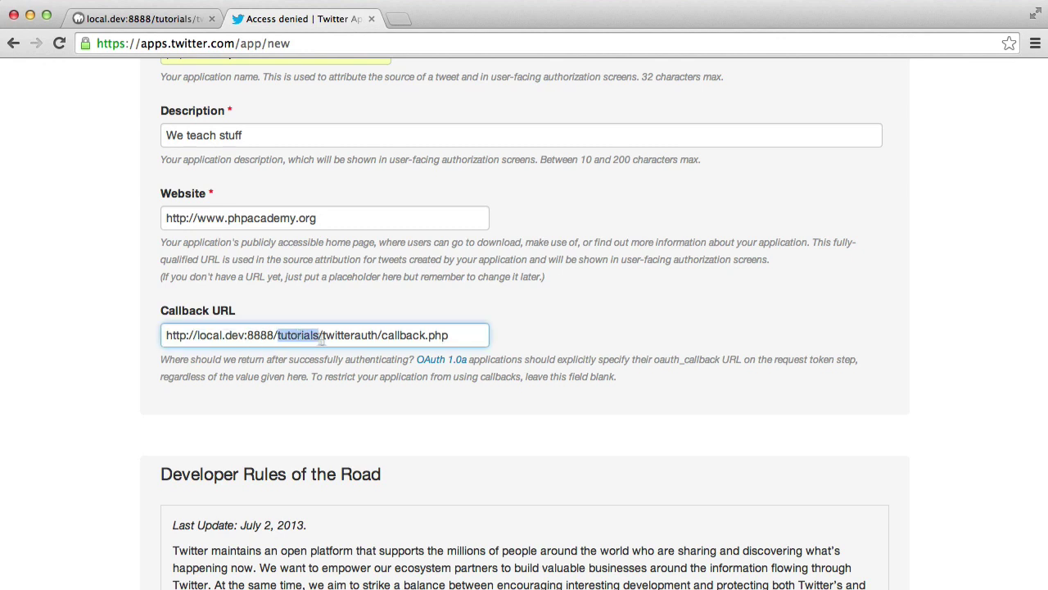
double_click(351, 336)
drag(450, 335, 382, 336)
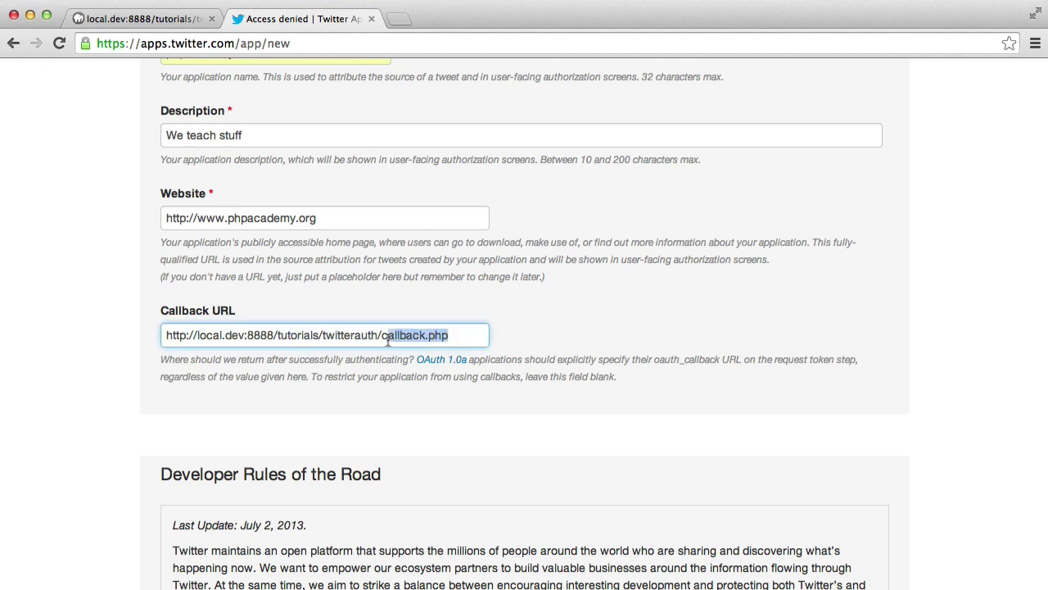
click(456, 337)
click(117, 416)
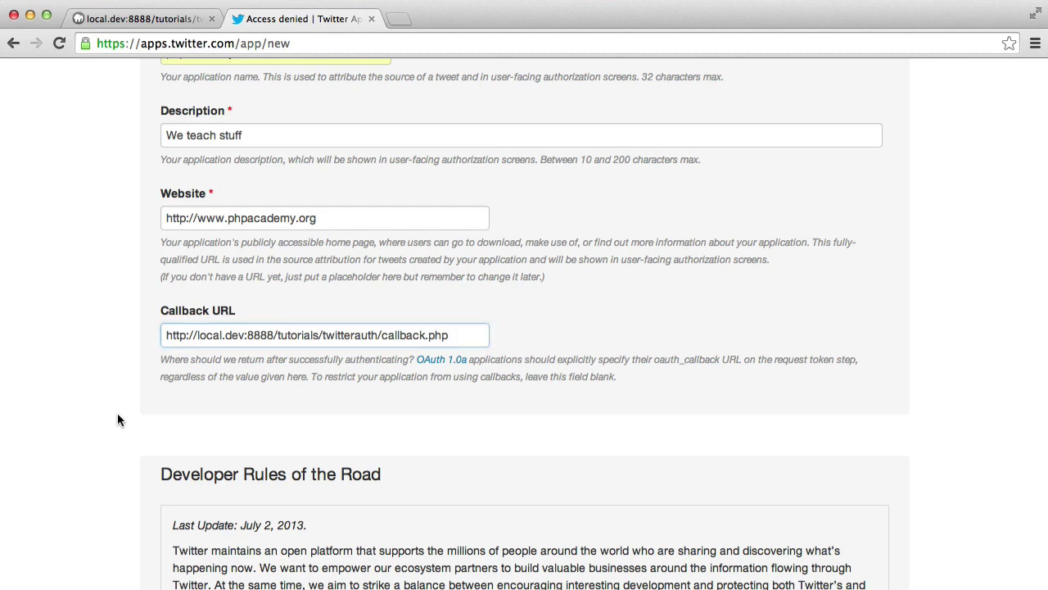
- Agree to the Developer Rules of the Road and create the Twitter application
scroll(118, 416, down, 1)
scroll(117, 413, down, 5)
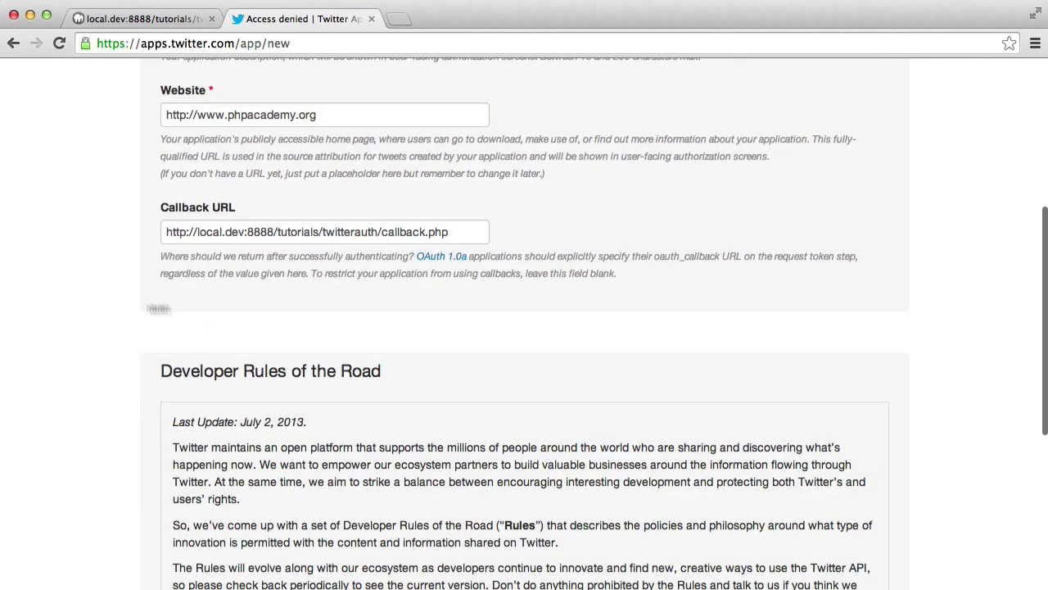
scroll(115, 340, down, 1)
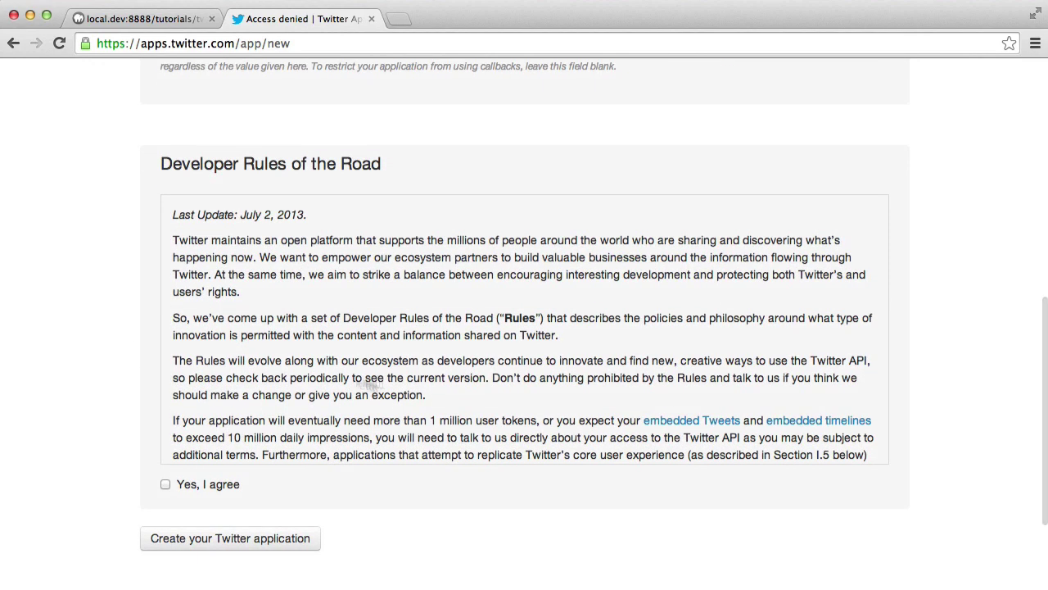
scroll(434, 366, down, 10)
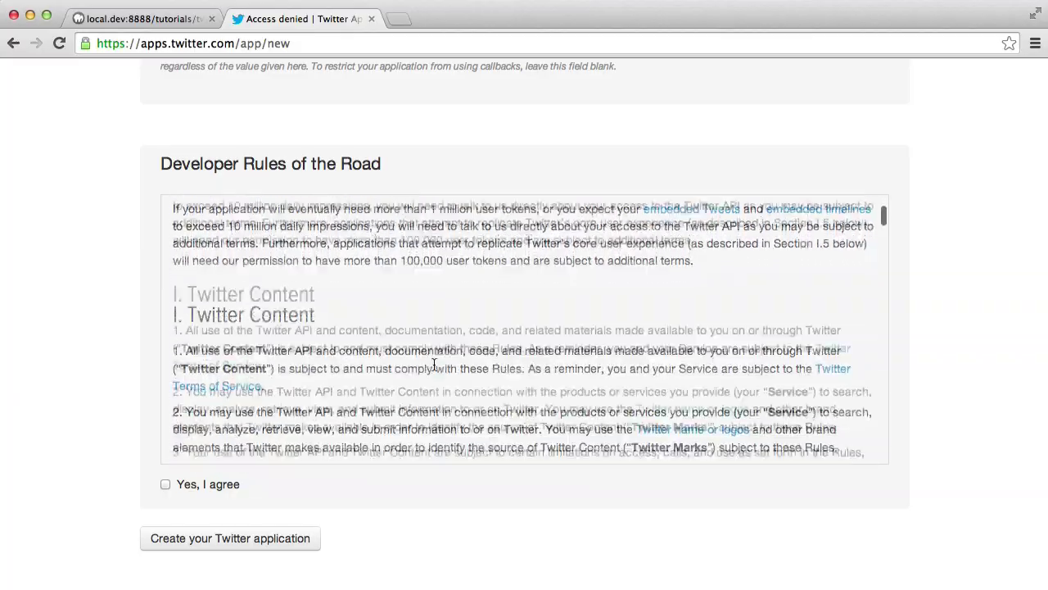
scroll(434, 369, up, 15)
scroll(433, 364, down, 10)
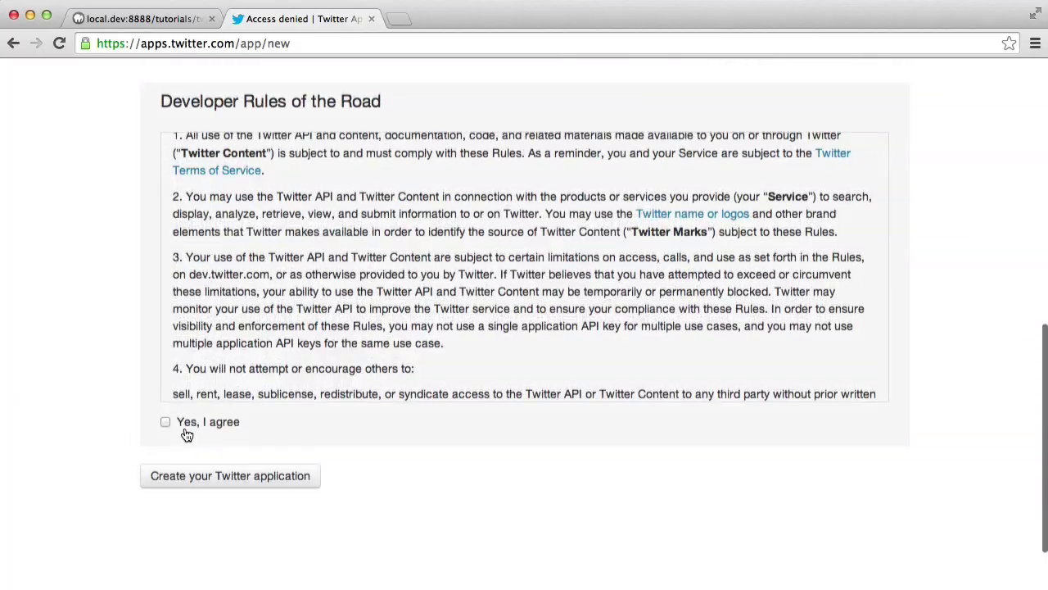
click(166, 415)
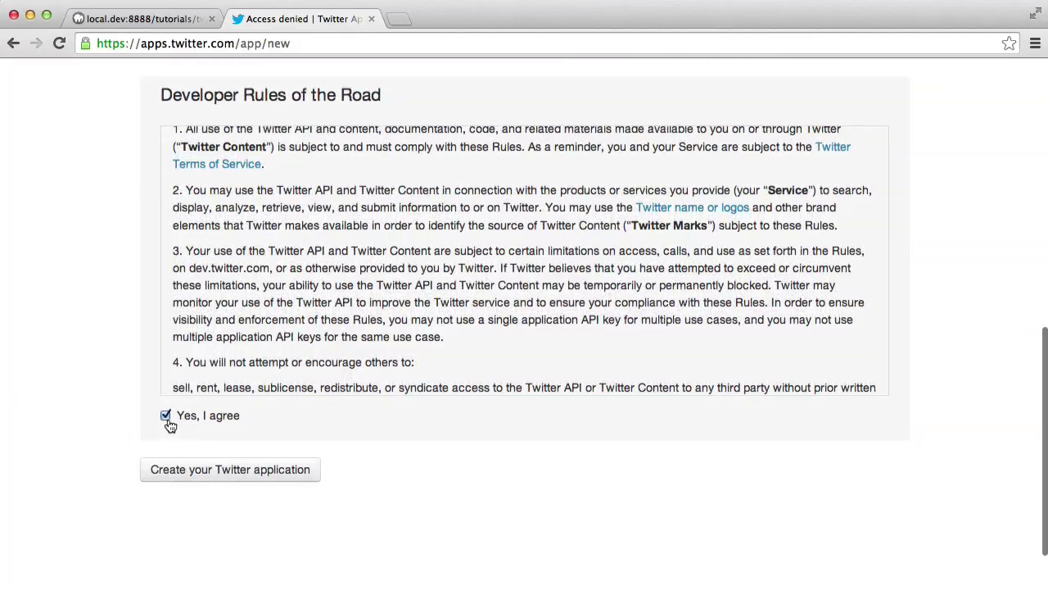
click(250, 473)
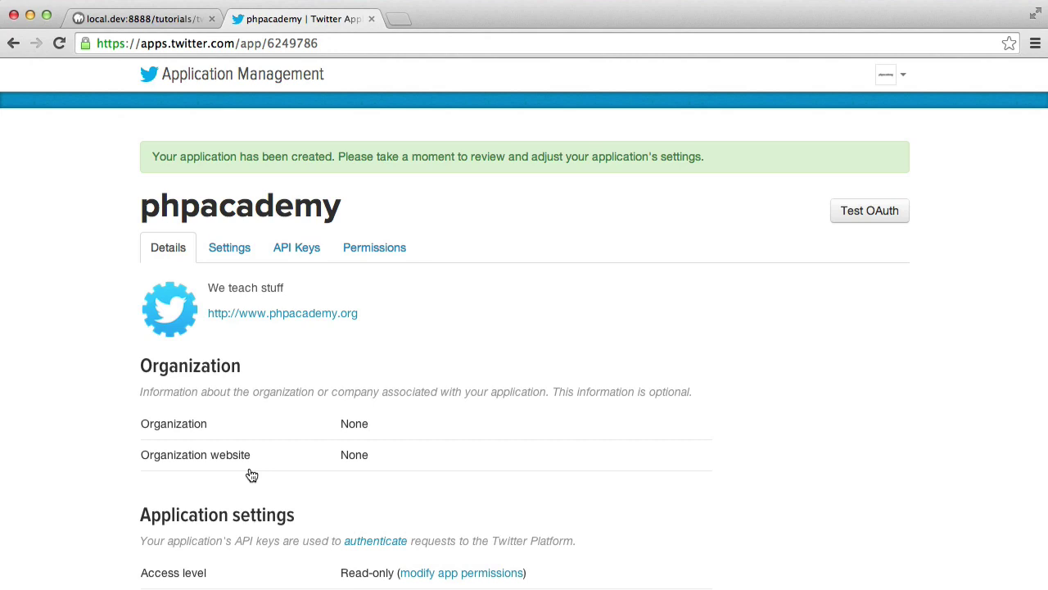
- Open the phpacademy application's API keys and examine the API key and API secret values
click(303, 256)
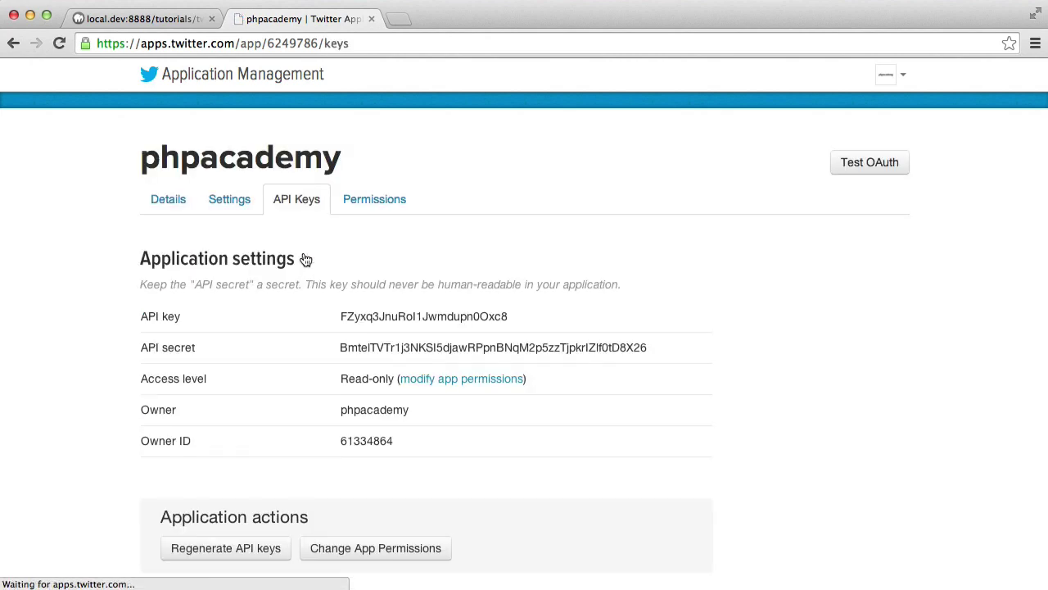
scroll(416, 311, down, 1)
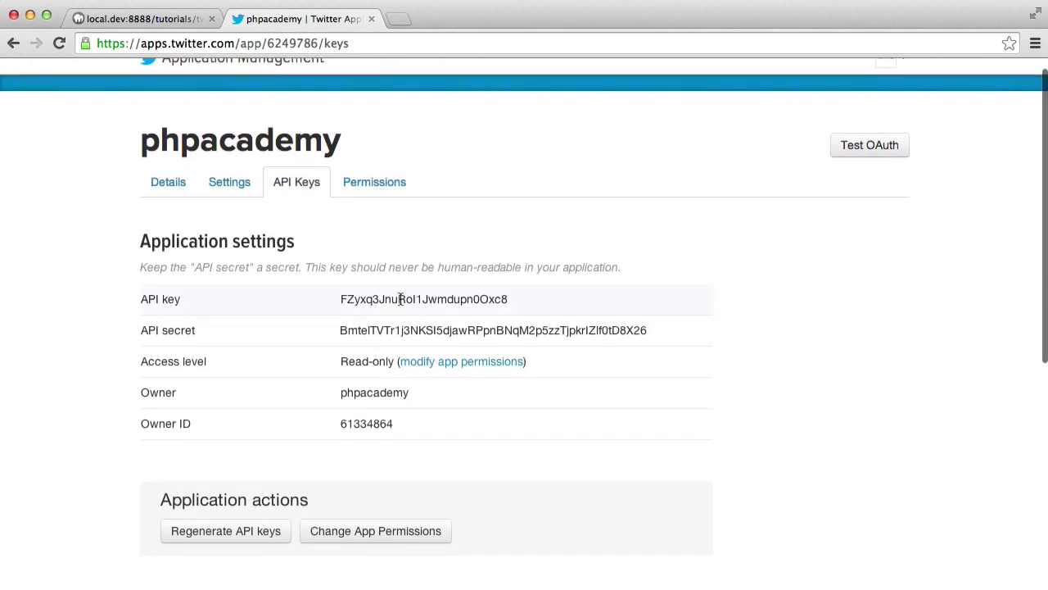
double_click(401, 299)
double_click(396, 328)
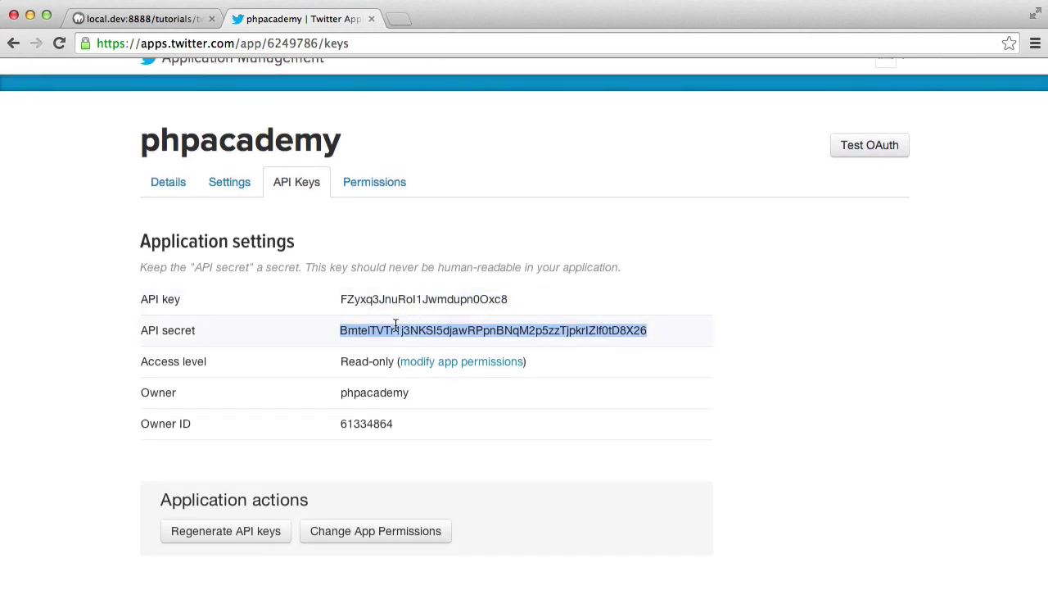
click(302, 332)
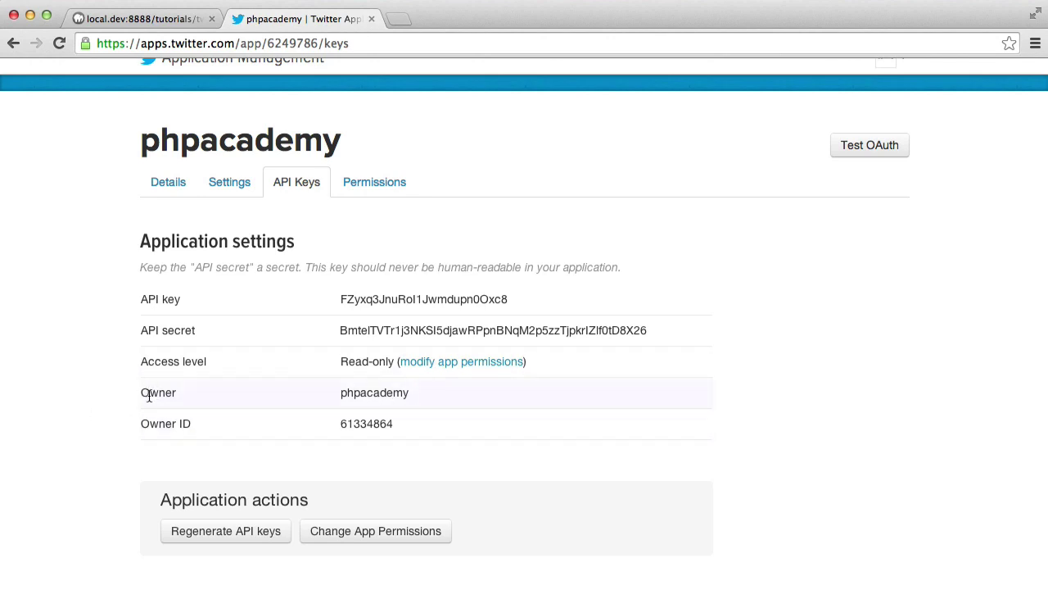
scroll(115, 392, down, 2)
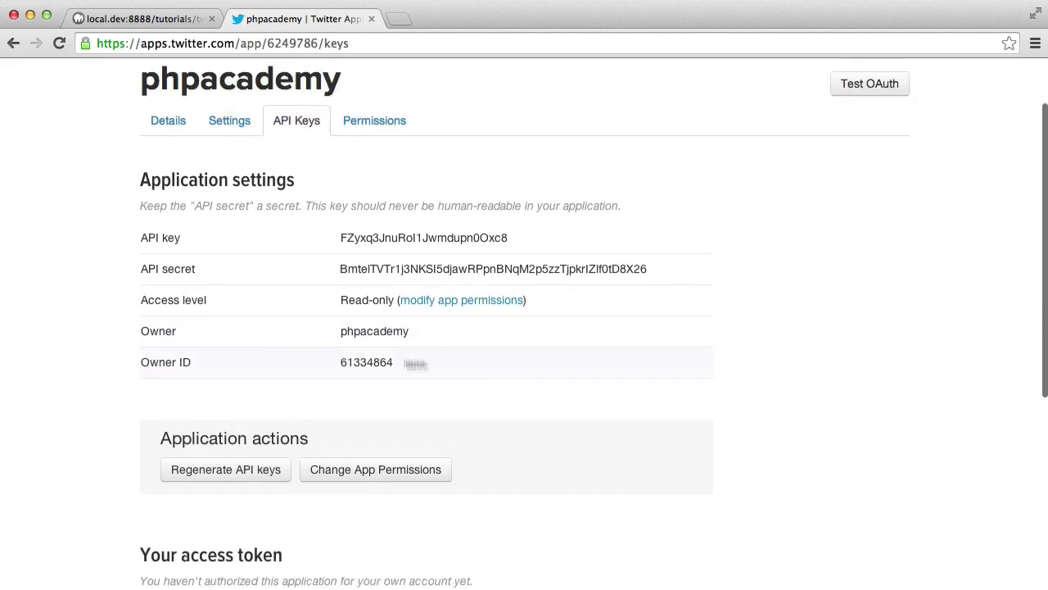
scroll(354, 362, up, 1)
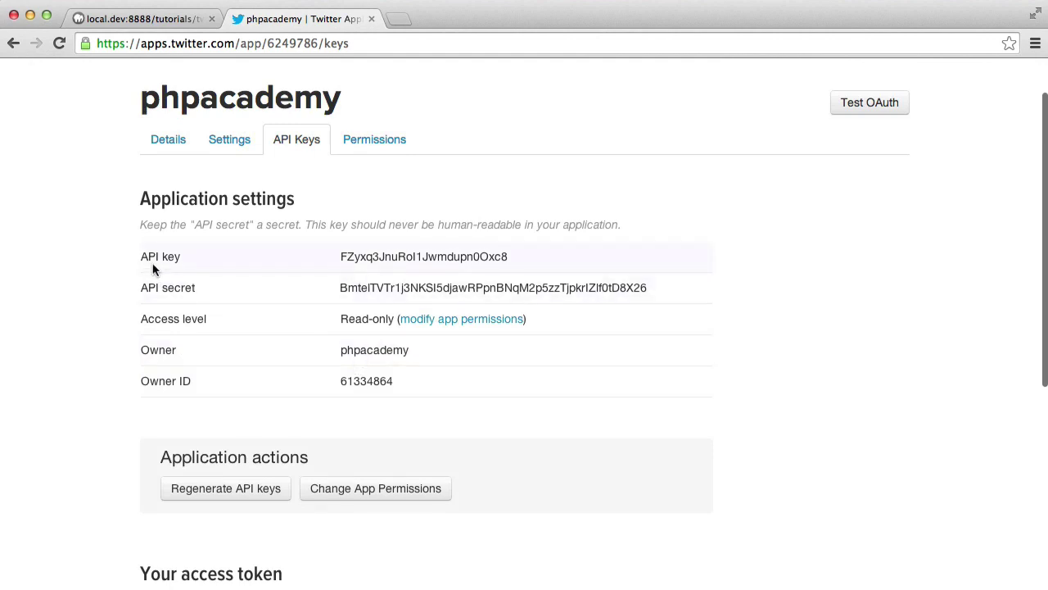
drag(141, 257, 184, 259)
double_click(385, 287)
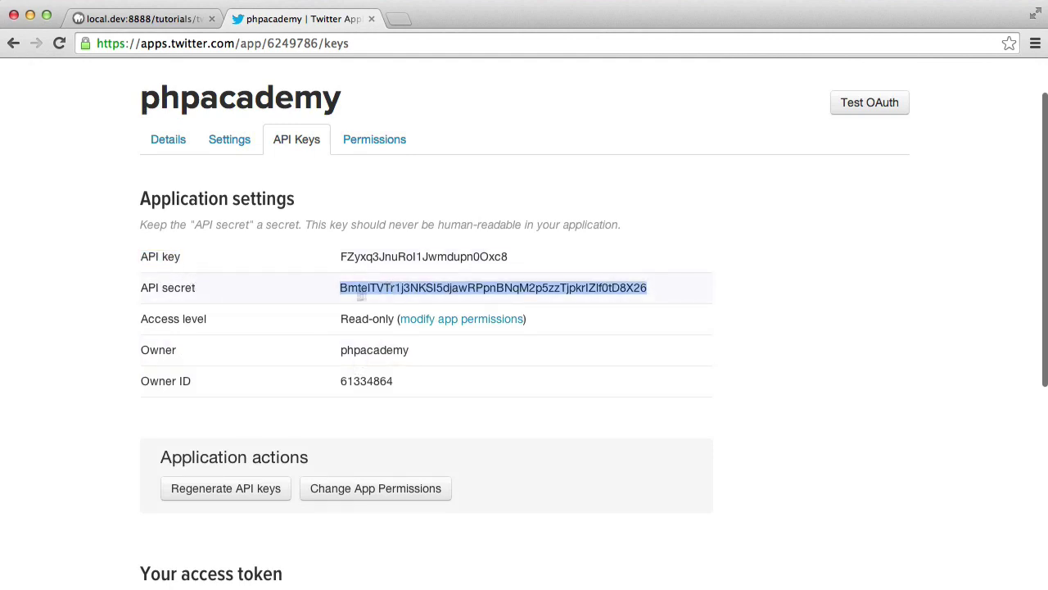
click(225, 319)
scroll(73, 325, down, 1)
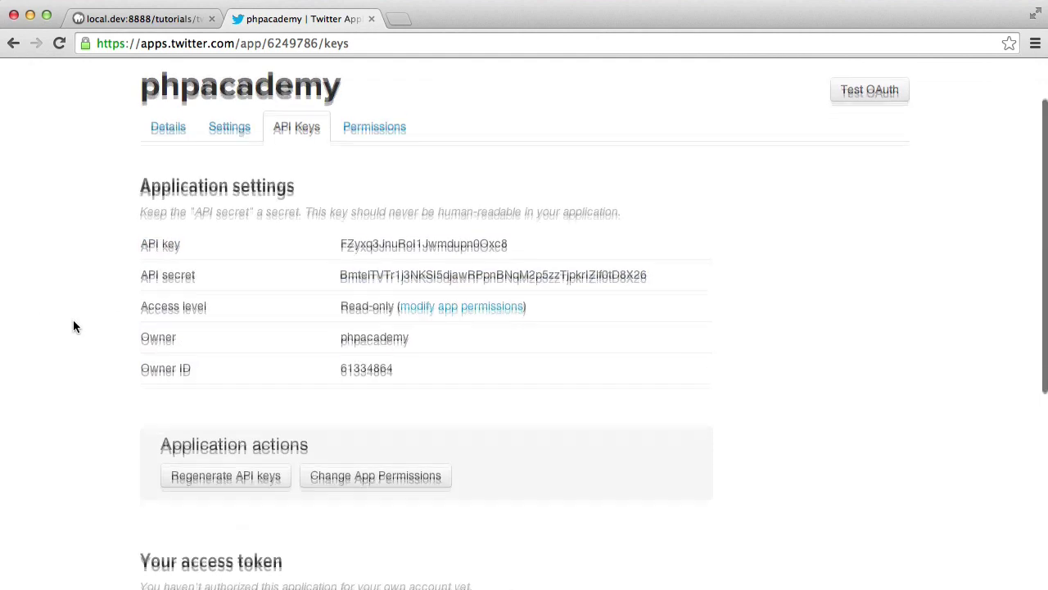